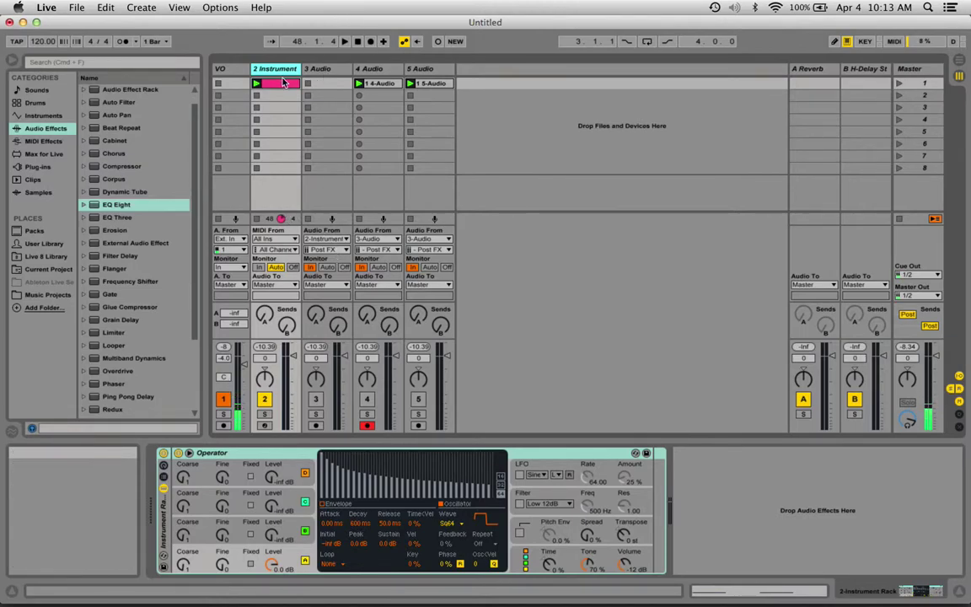
- Audition the instrument clip briefly and display the devices in the first chain of the 3 Audio track's effect rack
key(space)
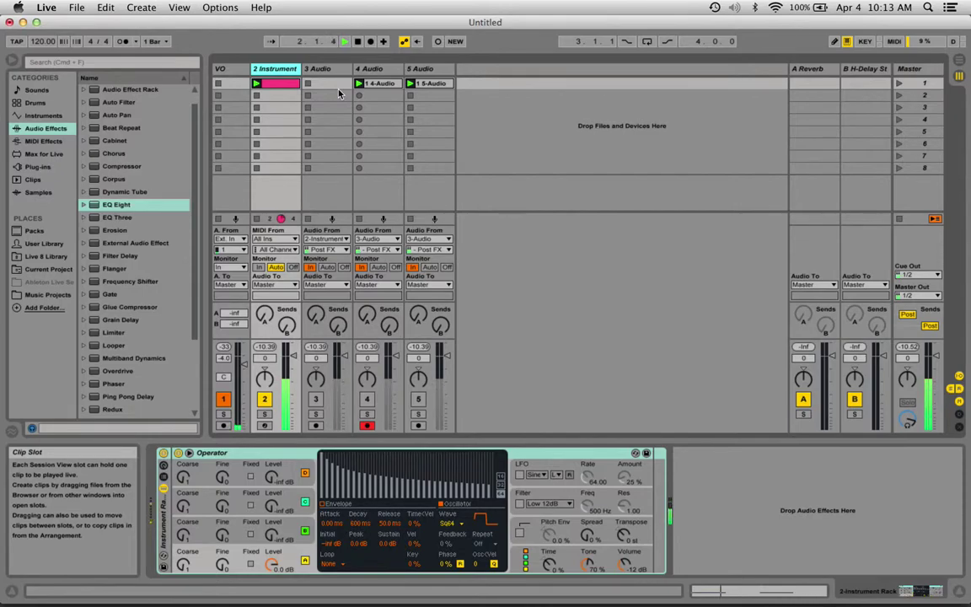
key(space)
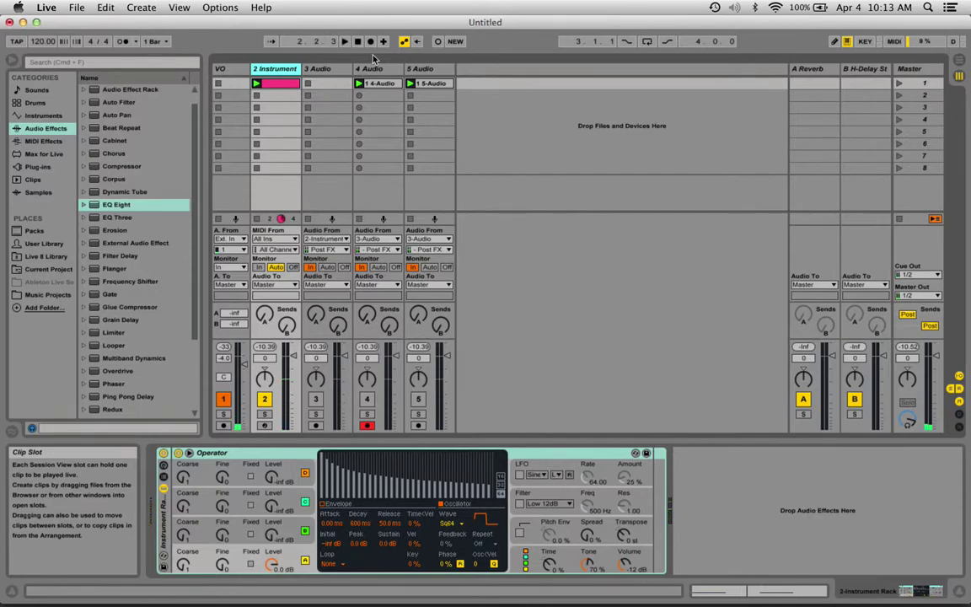
click(325, 69)
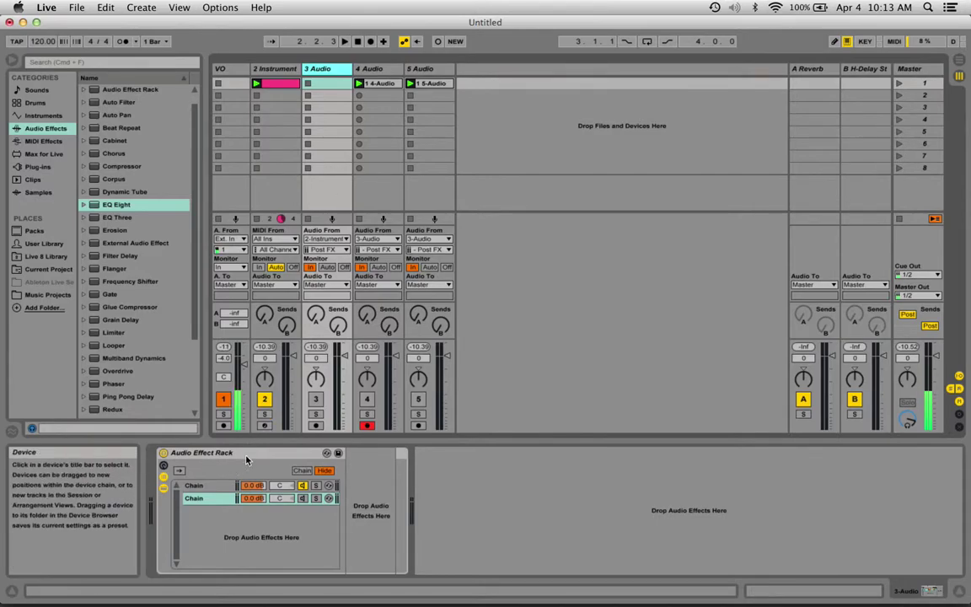
click(198, 486)
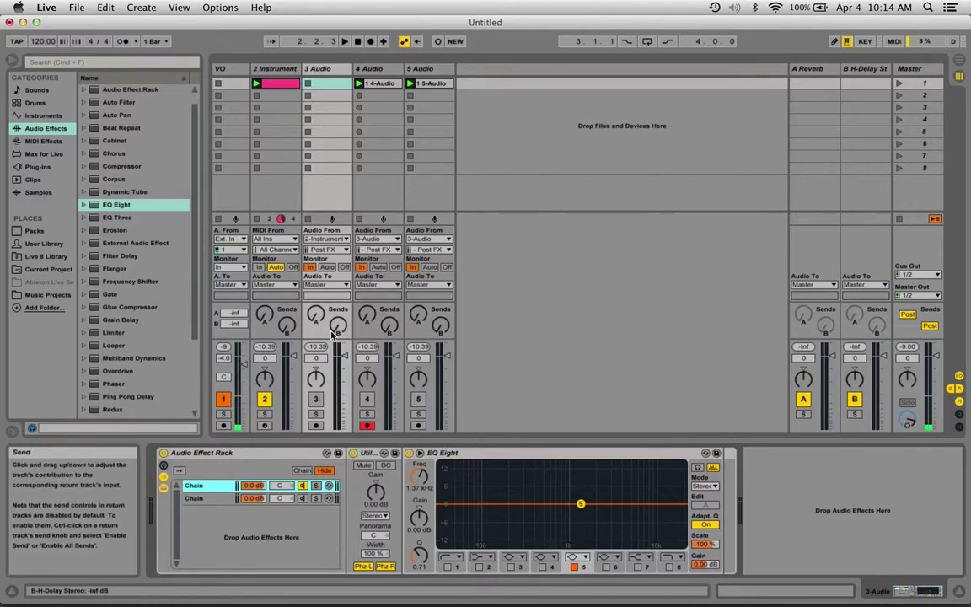
- Turn on the 3 Audio track alongside the instrument during playback and select the second chain in its effect rack
click(316, 400)
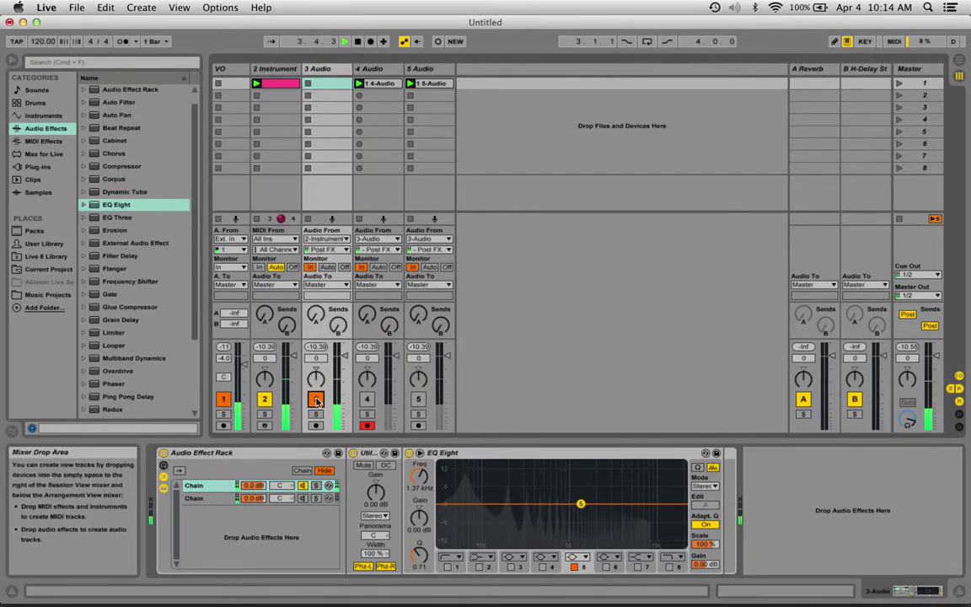
click(386, 69)
click(320, 68)
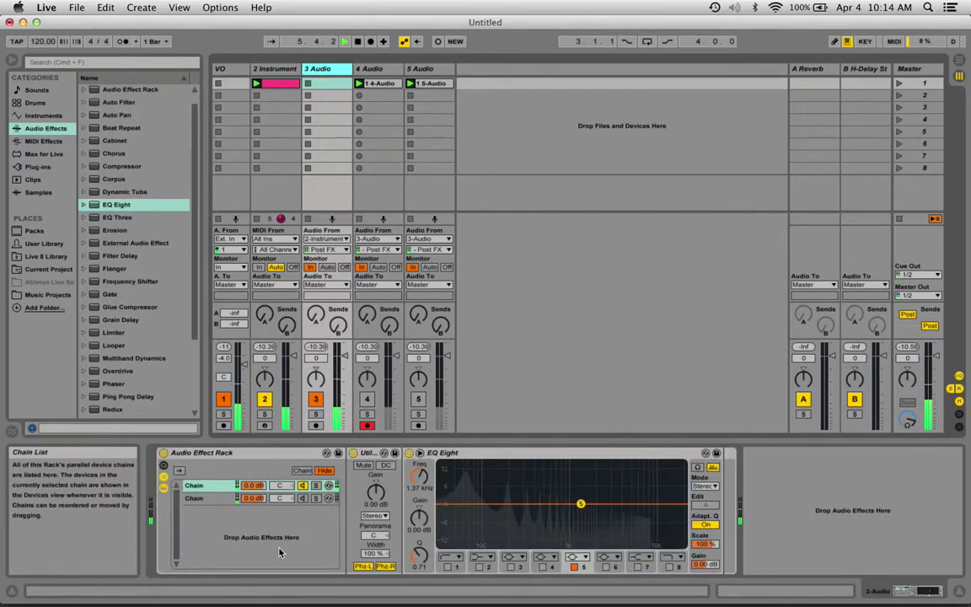
click(200, 499)
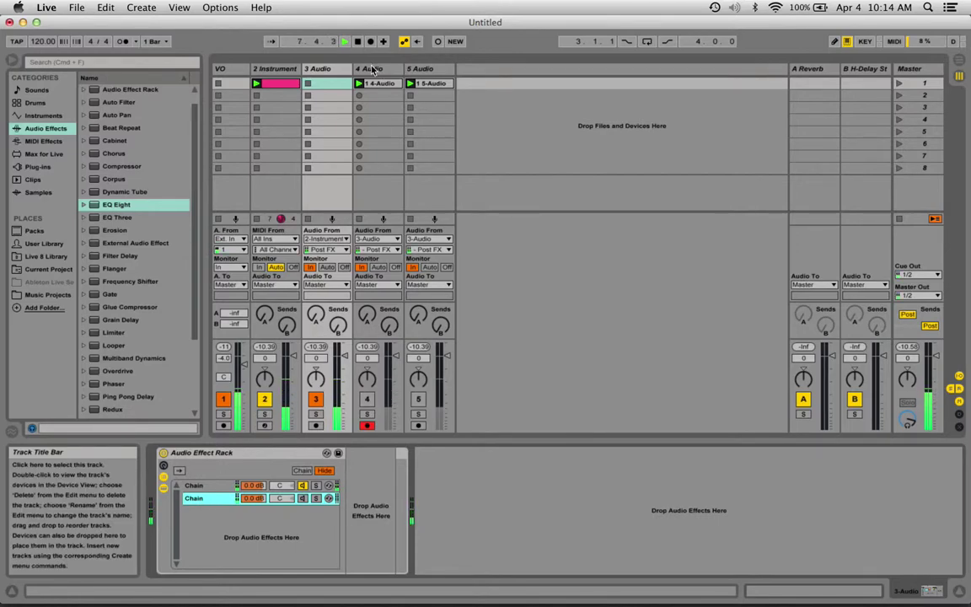
- Turn off the 2 Instrument track and activate the second chain in the 3 Audio track's effect rack
click(265, 400)
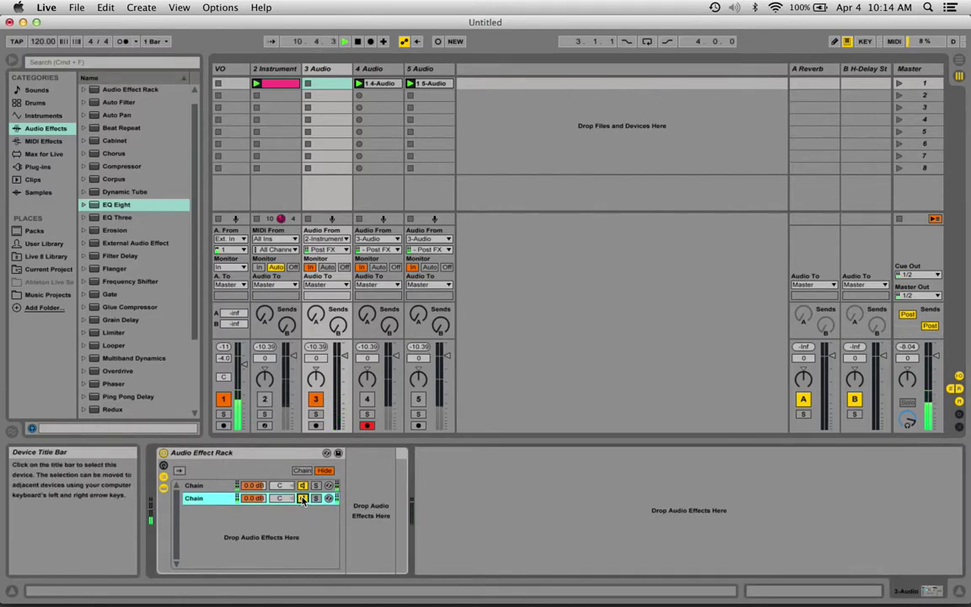
click(205, 486)
click(207, 498)
- In the first chain's EQ Eight, test a gain boost on band 5 and enable bands 3, 6 and 7
click(205, 487)
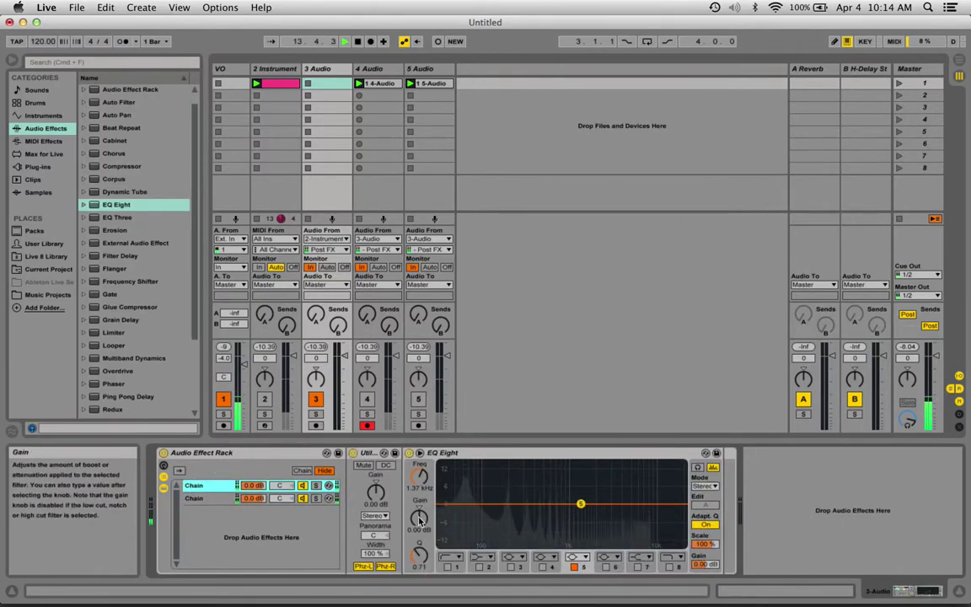
drag(419, 517, 419, 456)
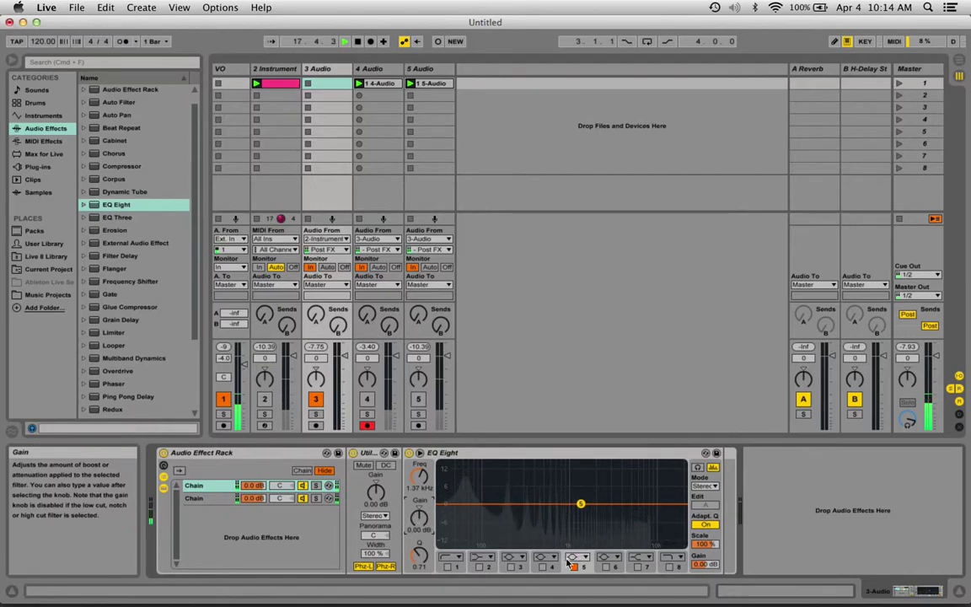
click(510, 558)
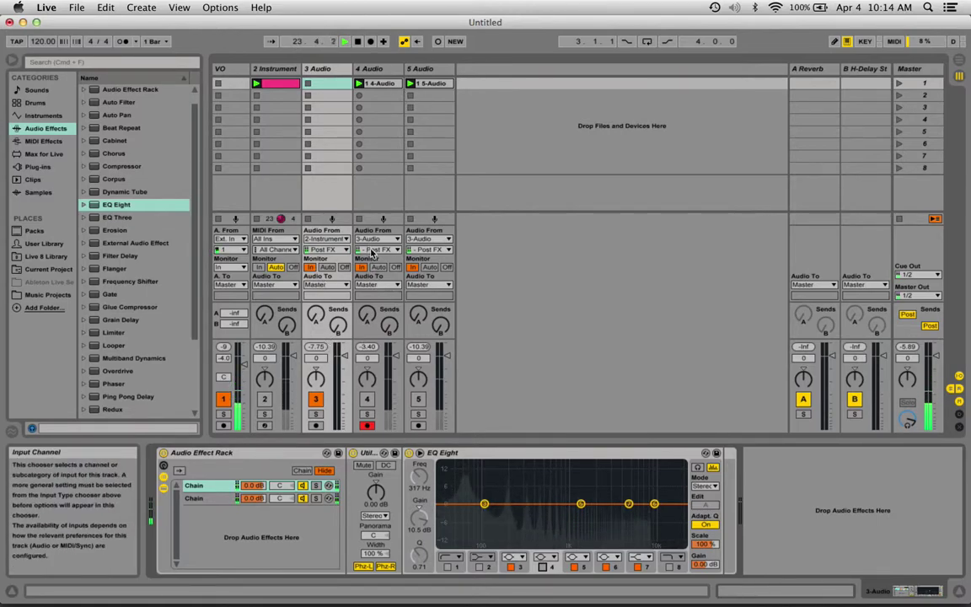
- Set the 5 Audio track's input channel to the rack's second chain Post FX, and turn on tracks 4 and 5
click(428, 251)
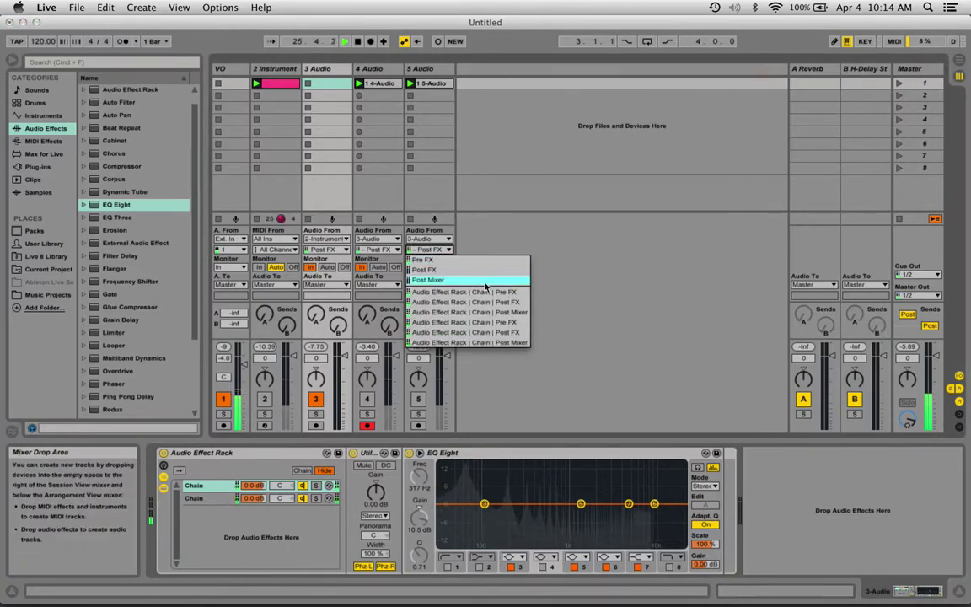
click(485, 334)
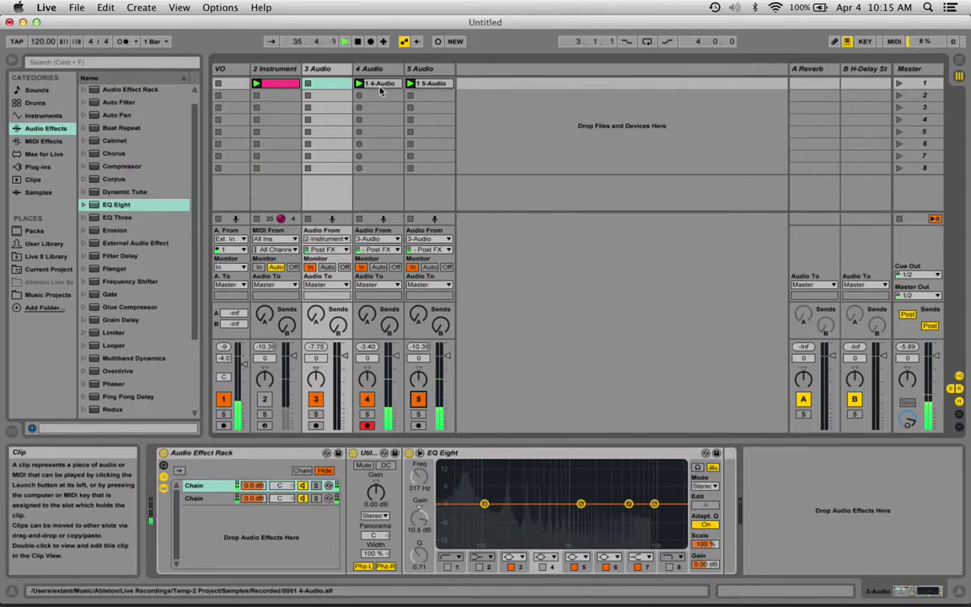
- Inspect the recorded 5-Audio and 4-Audio clips, and set both tracks' monitoring to Off for playing them back
double_click(425, 86)
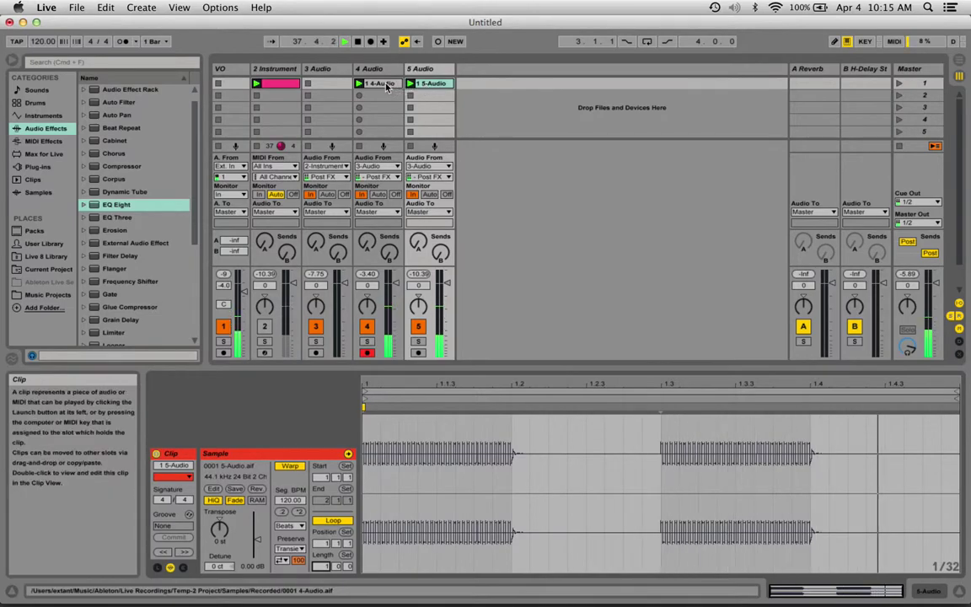
click(386, 85)
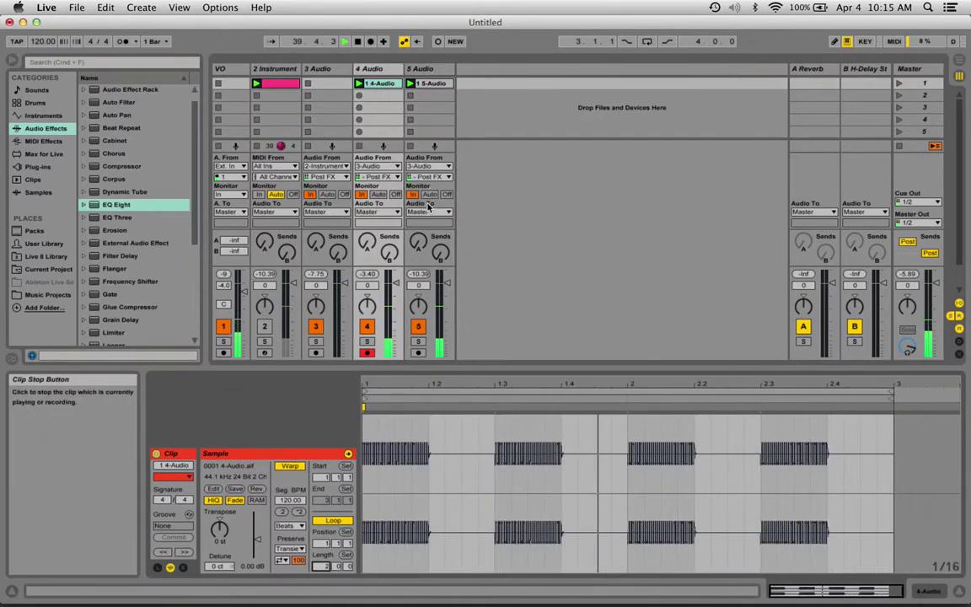
key(space)
click(395, 194)
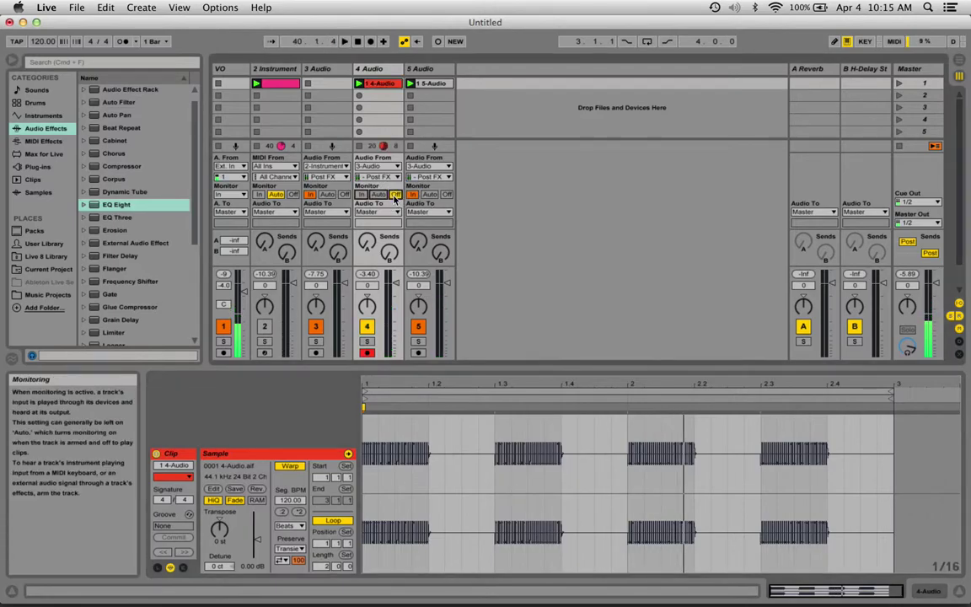
click(447, 194)
key(space)
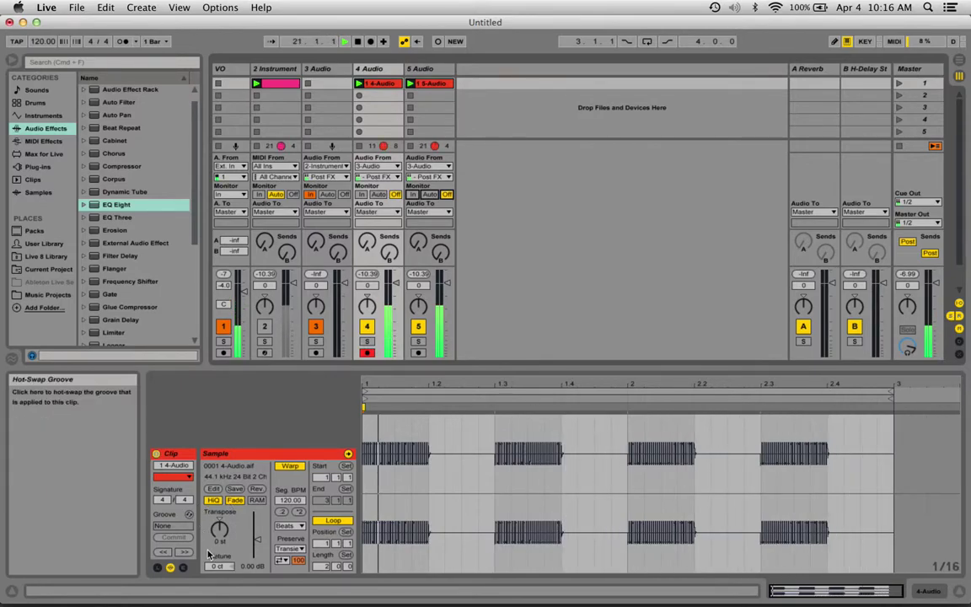
- Try the Tones, Texture and Complex warp modes on the 4-Audio clip during playback
click(288, 527)
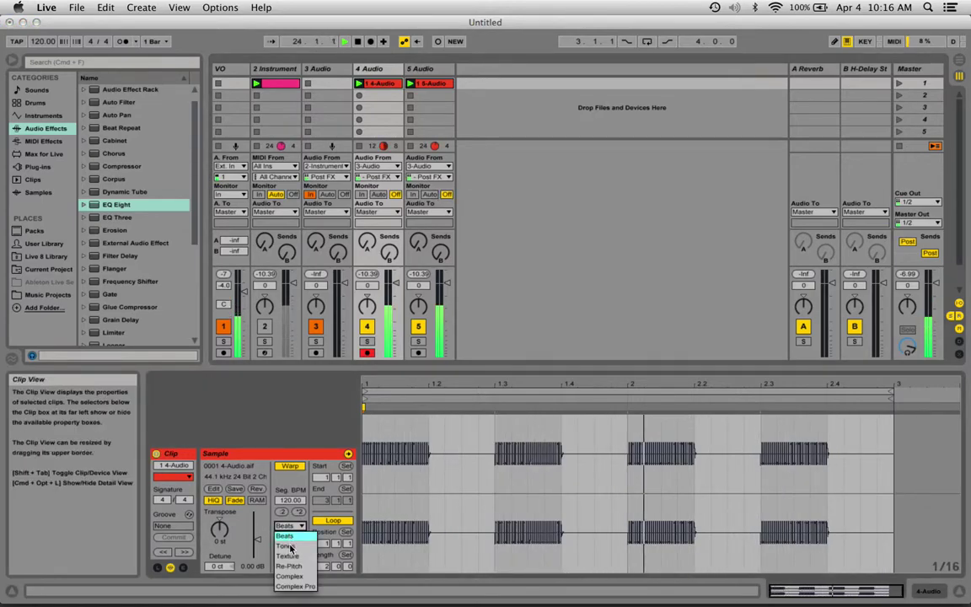
click(286, 546)
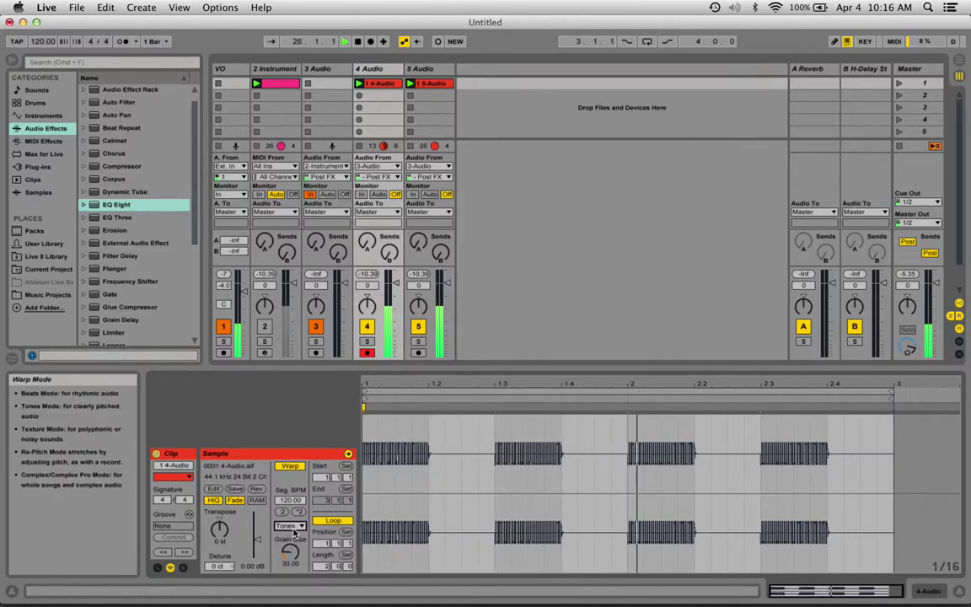
click(290, 526)
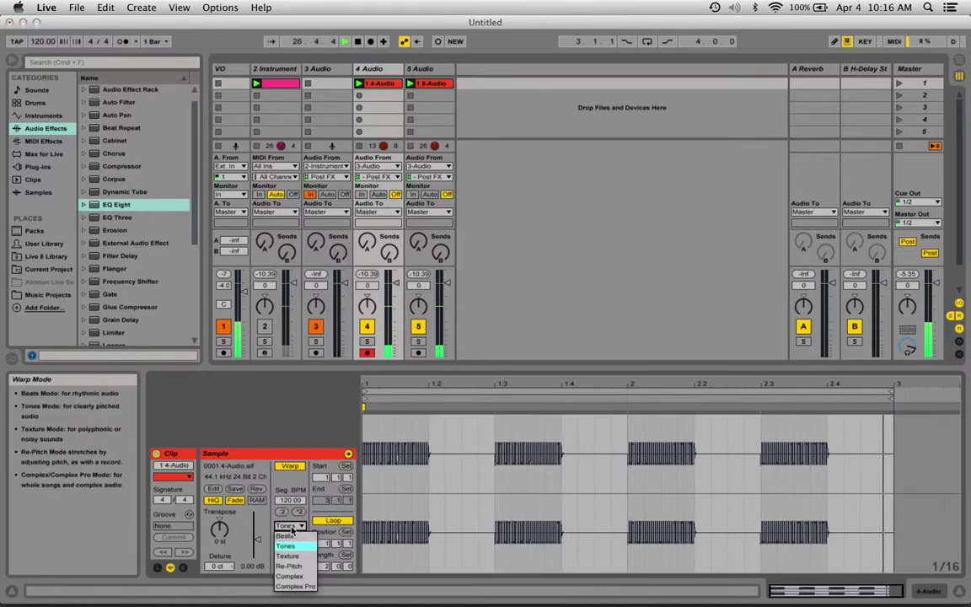
click(291, 557)
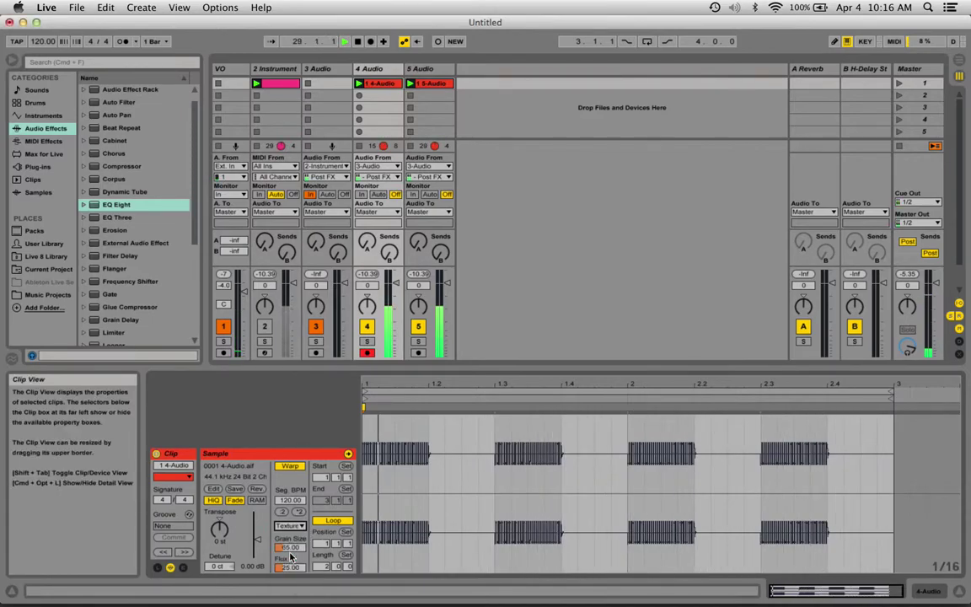
click(291, 529)
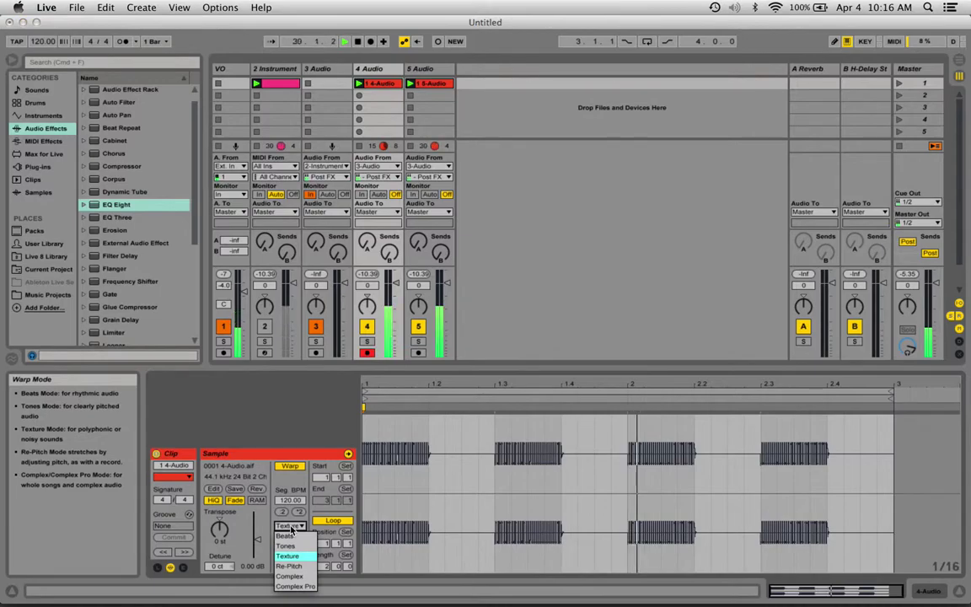
click(295, 579)
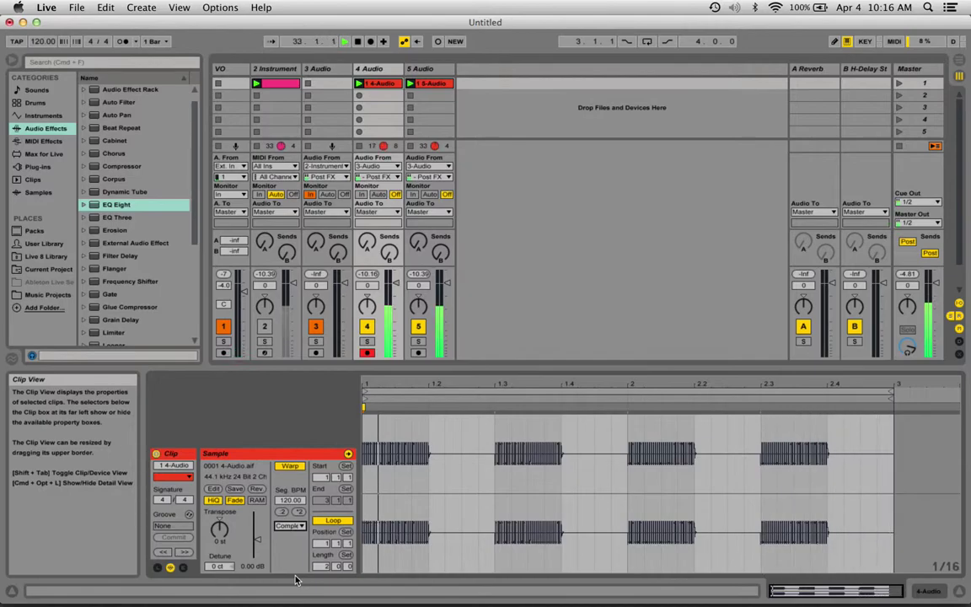
- Set the 4-Audio clip's warp mode to Complex Pro
click(213, 501)
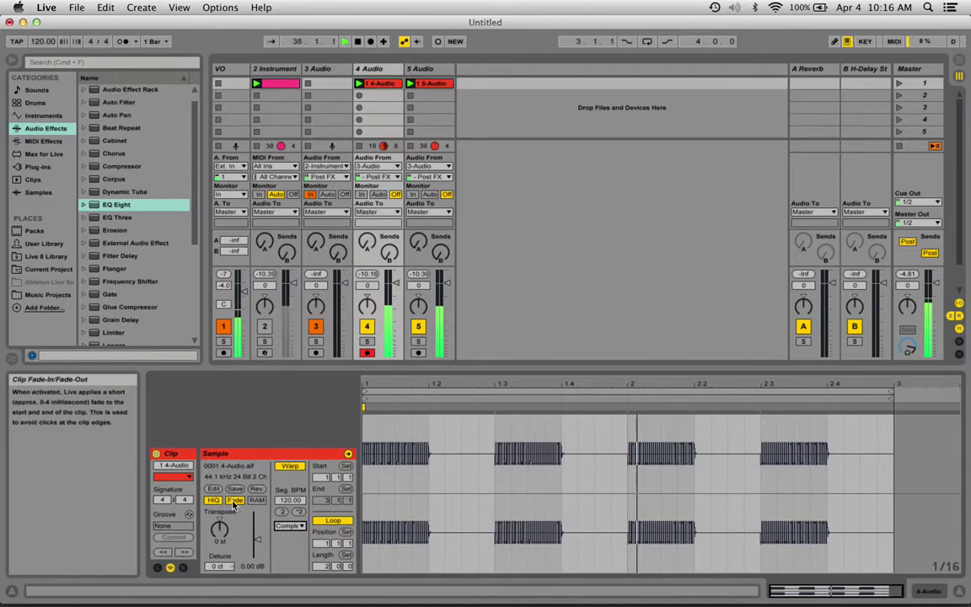
click(289, 525)
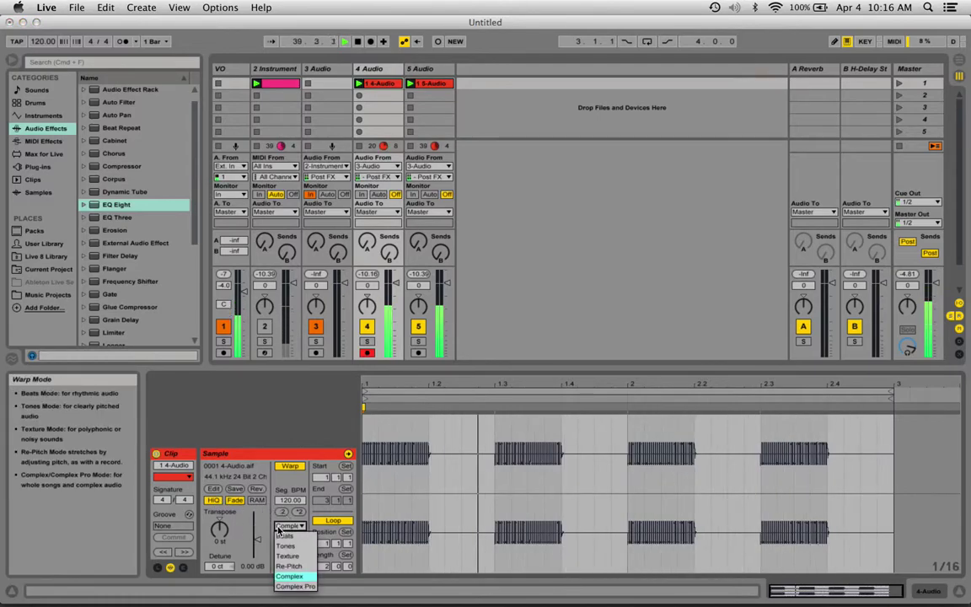
click(306, 586)
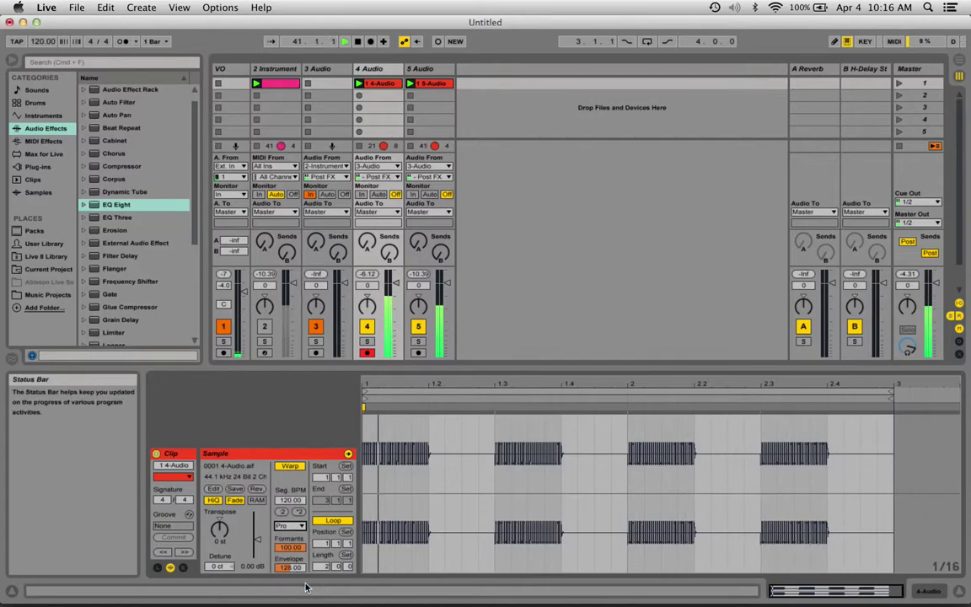